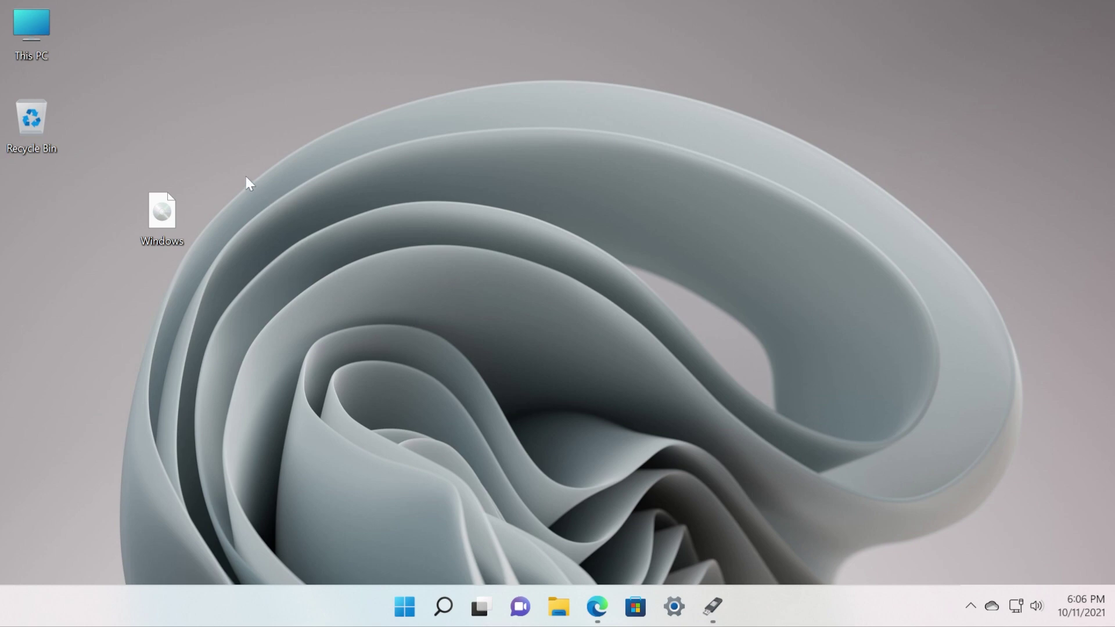
Step: Restore the Edge window showing the 'Download Windows 11 ISO with the Media Creation Tool' article
{"action": "left_click_drag", "start_coordinate": [245, 176], "coordinate": [189, 307]}
Step: Minimize Edge with Win+D so the desktop with the Windows image file shows
{"action": "left_click", "coordinate": [597, 607]}
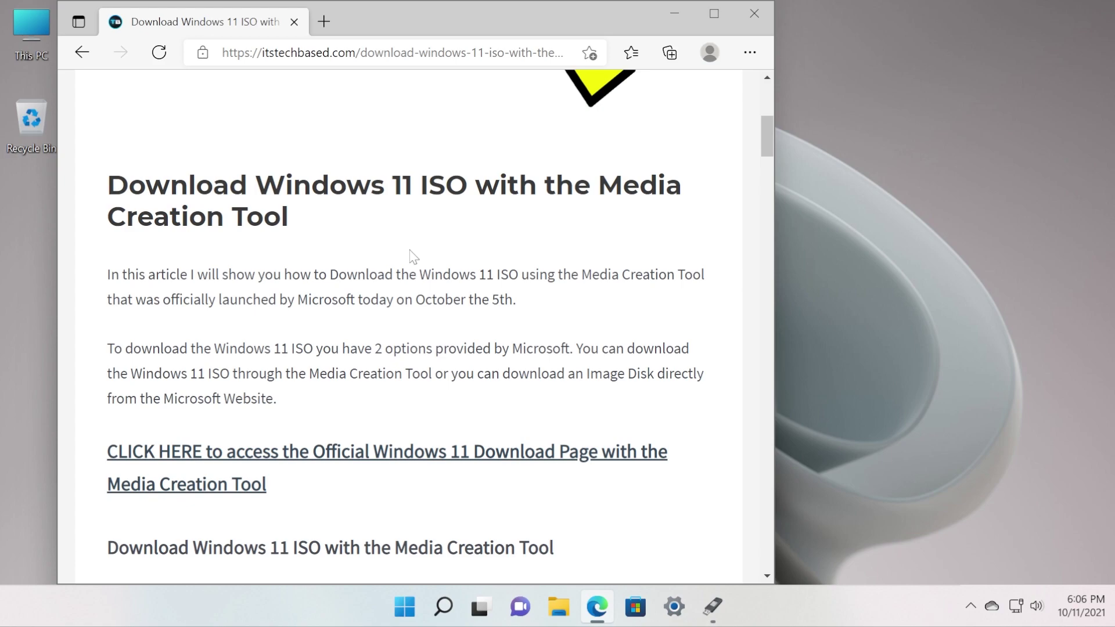
{"action": "key", "text": "super+d"}
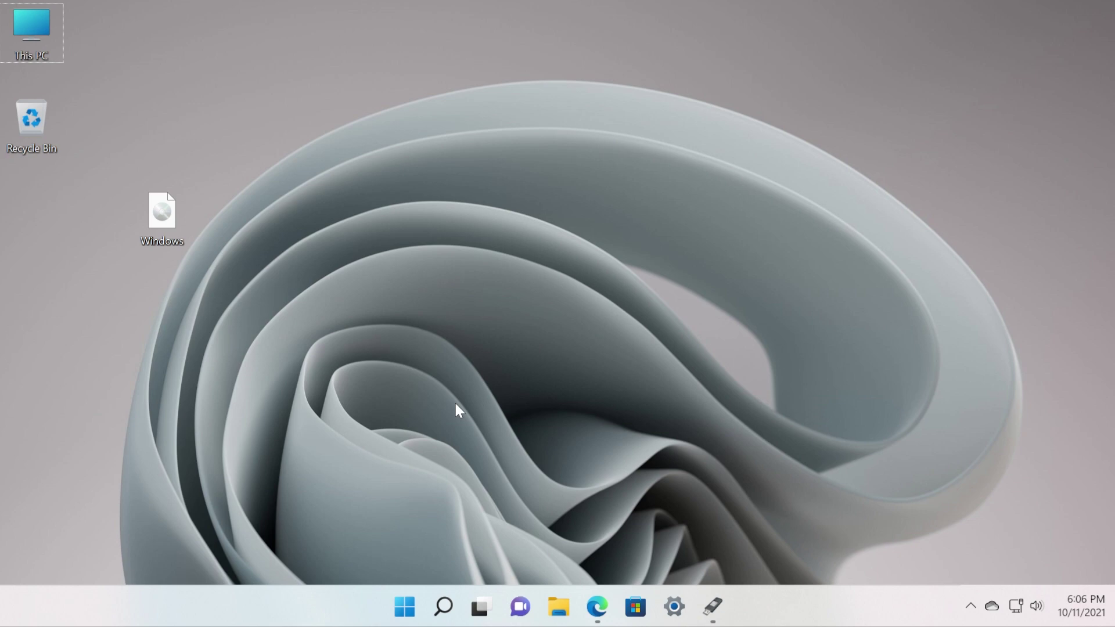
Step: Restore Rufus 3.16 with the Windows 11 USB (E:) drive detected, nudging it slightly
{"action": "left_click", "coordinate": [712, 607]}
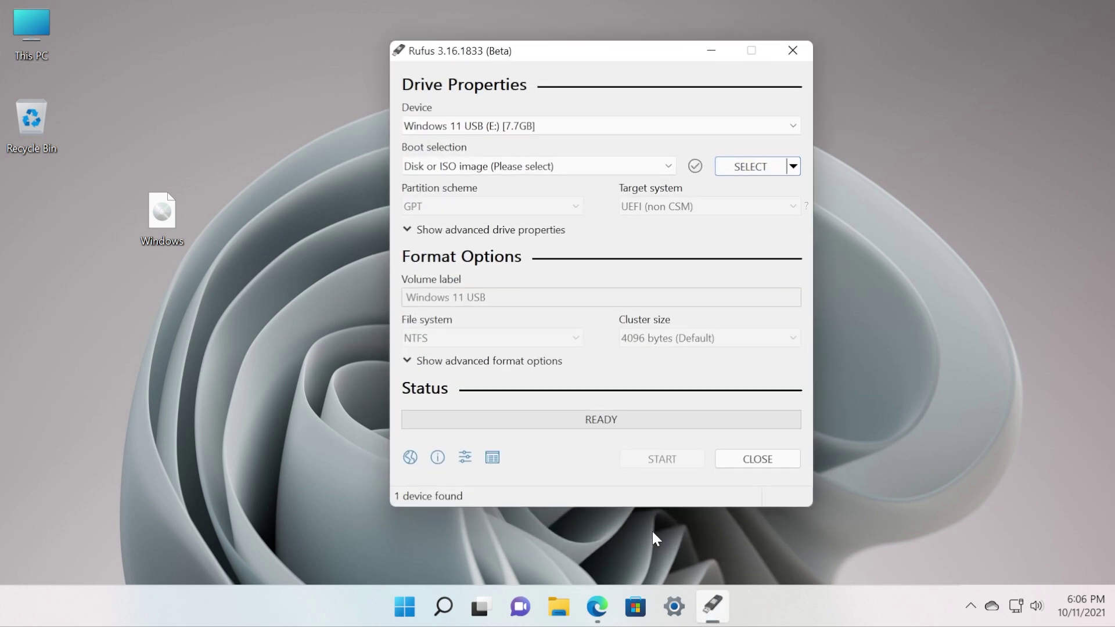
{"action": "left_click_drag", "start_coordinate": [503, 52], "coordinate": [461, 69]}
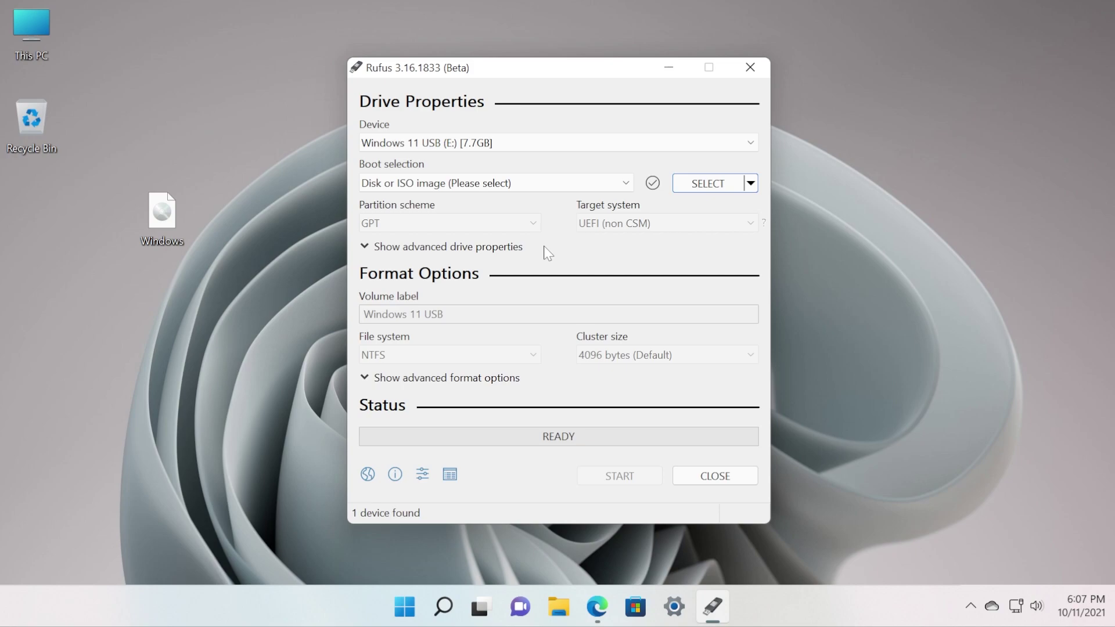
{"action": "double_click", "coordinate": [23, 23]}
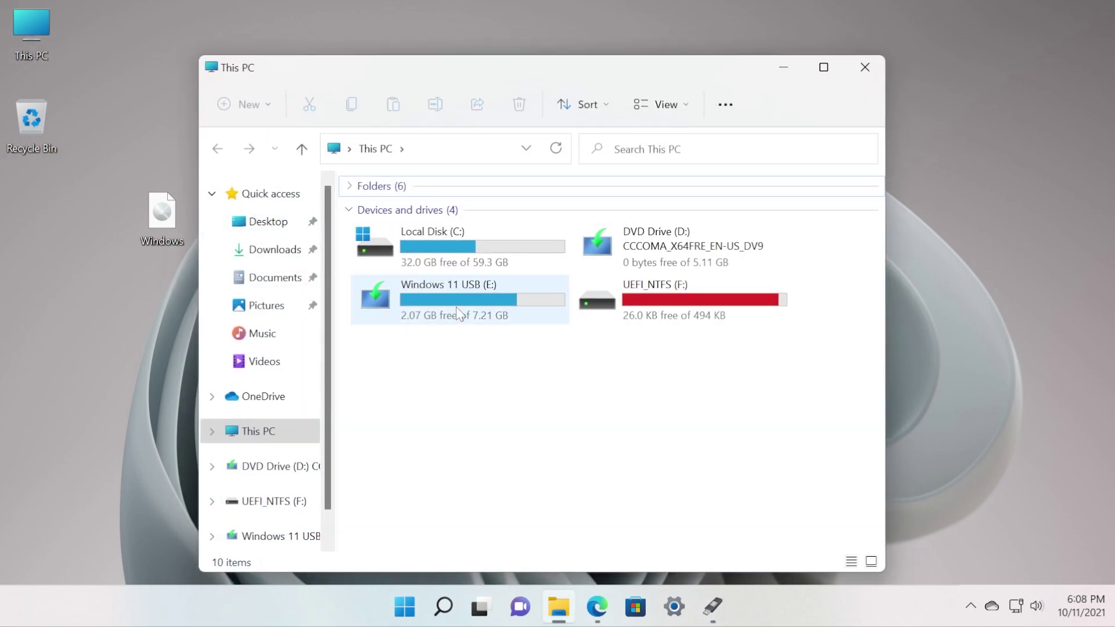
{"action": "left_click", "coordinate": [455, 306]}
{"action": "left_click", "coordinate": [465, 364]}
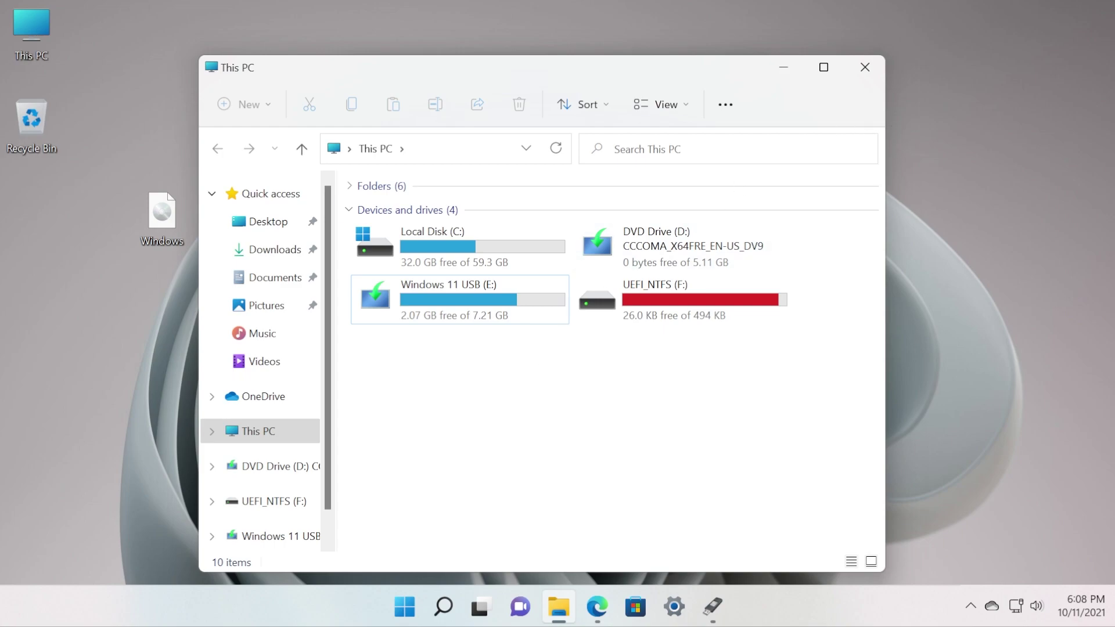
Step: Close the This PC window and confirm Windows 11 USB (E:) as the device
{"action": "left_click", "coordinate": [865, 68]}
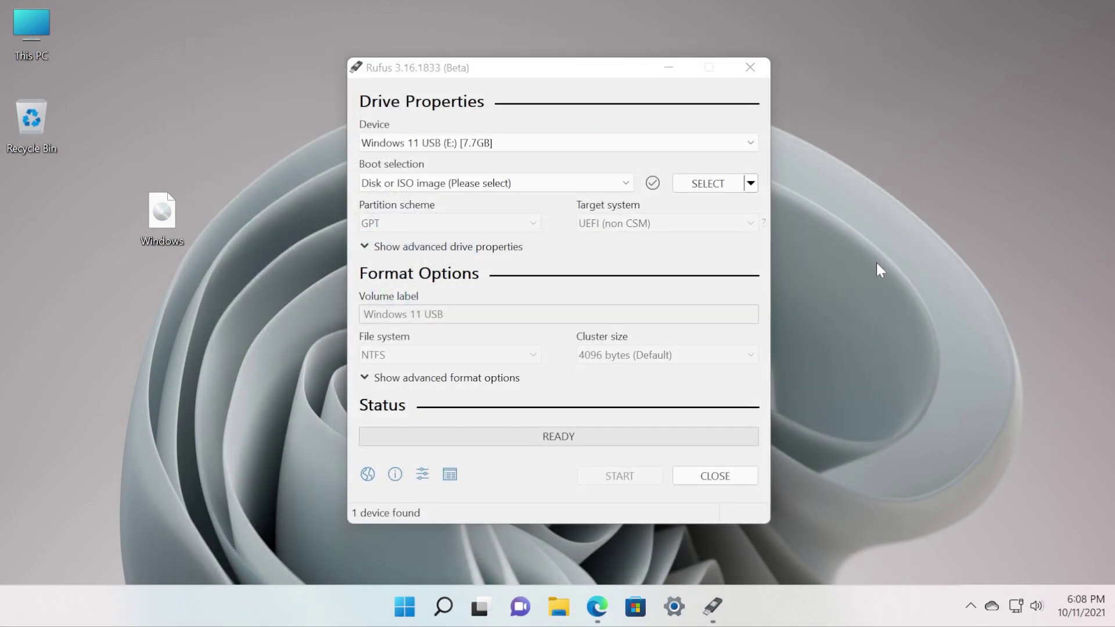
{"action": "left_click", "coordinate": [409, 142]}
{"action": "left_click", "coordinate": [409, 131]}
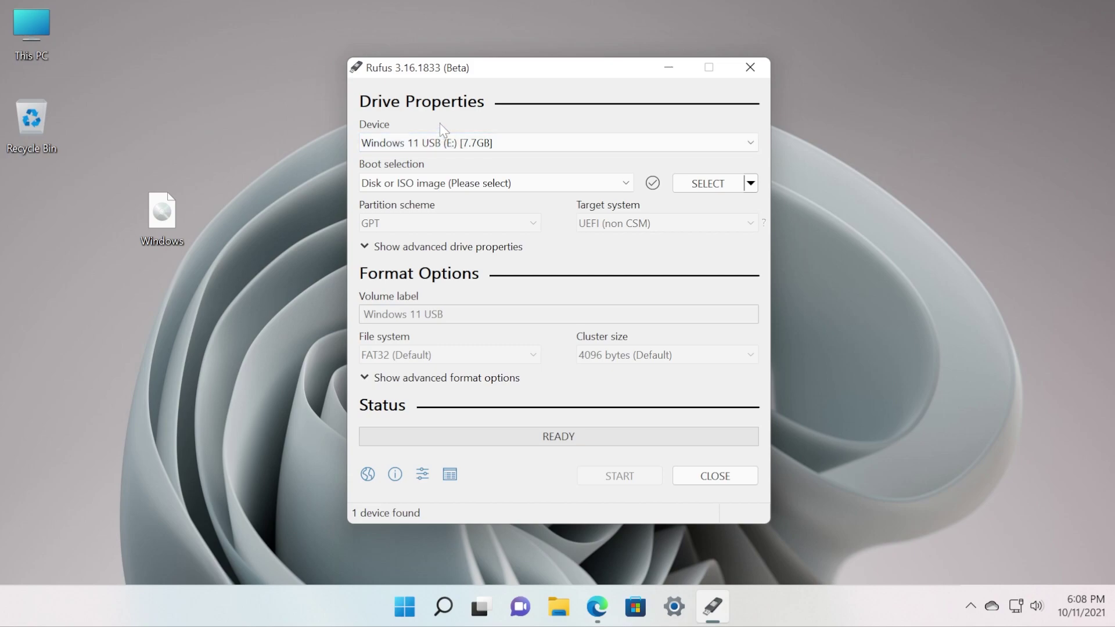
Step: Load Windows.iso from the Desktop as the boot image
{"action": "left_click", "coordinate": [701, 186]}
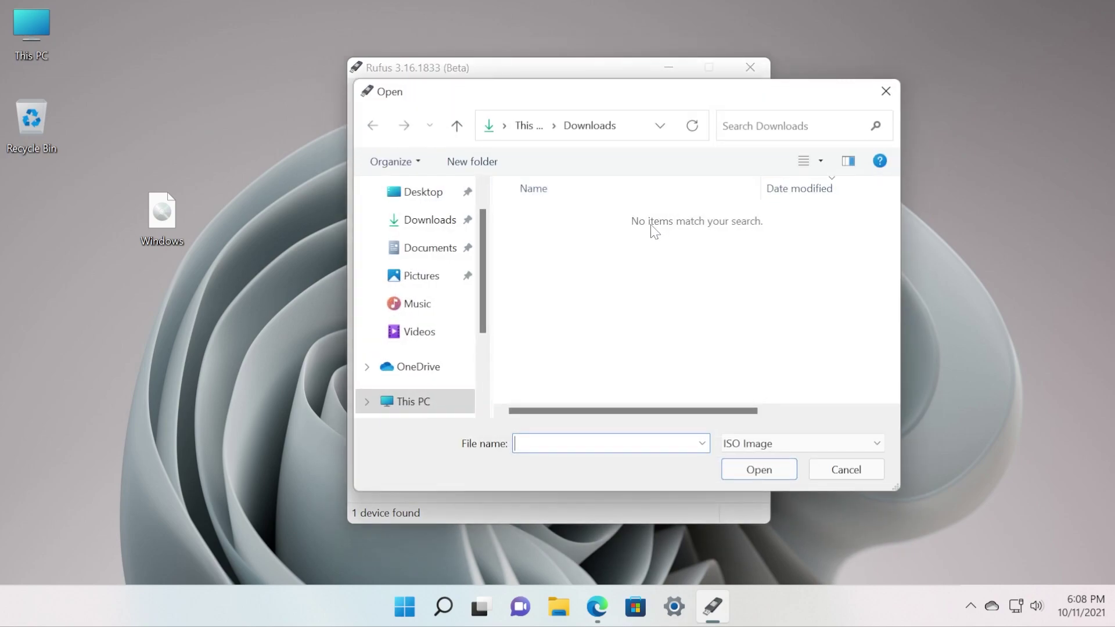
{"action": "left_click", "coordinate": [419, 193]}
{"action": "double_click", "coordinate": [605, 219]}
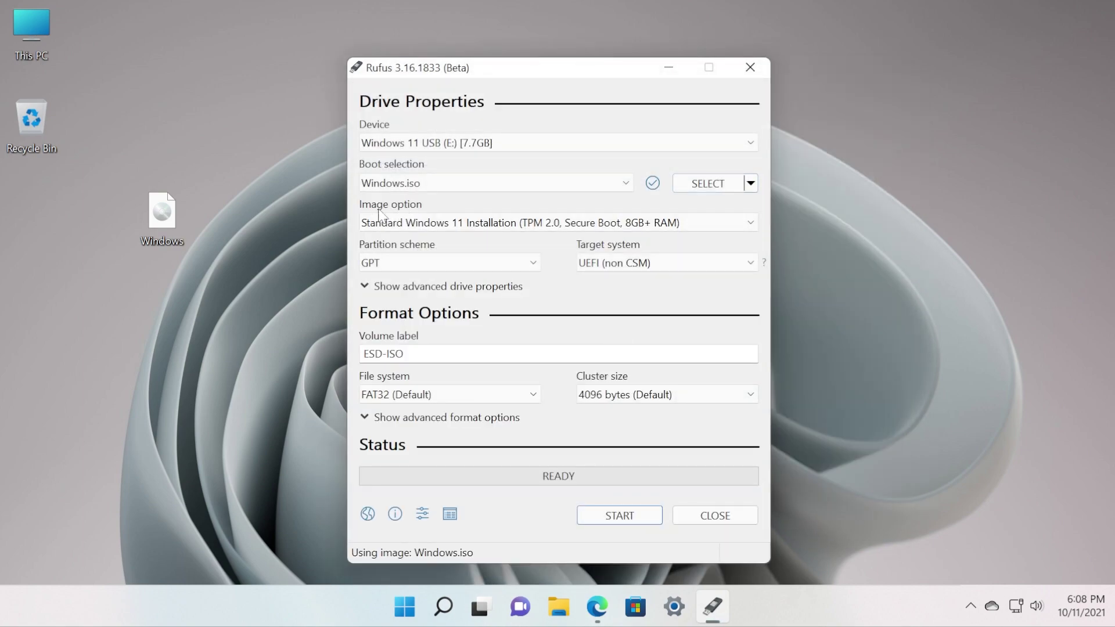
Step: Set Image option to Extended Windows 11 Installation (no TPM/no Secure Boot) and keep GPT
{"action": "left_click", "coordinate": [512, 224]}
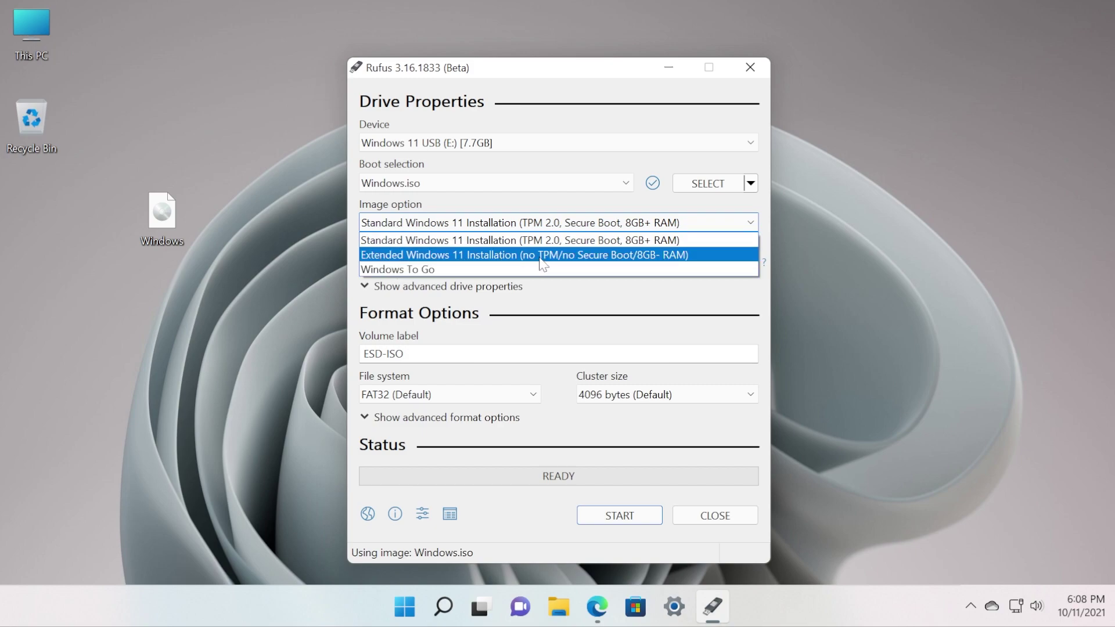
{"action": "left_click", "coordinate": [649, 256]}
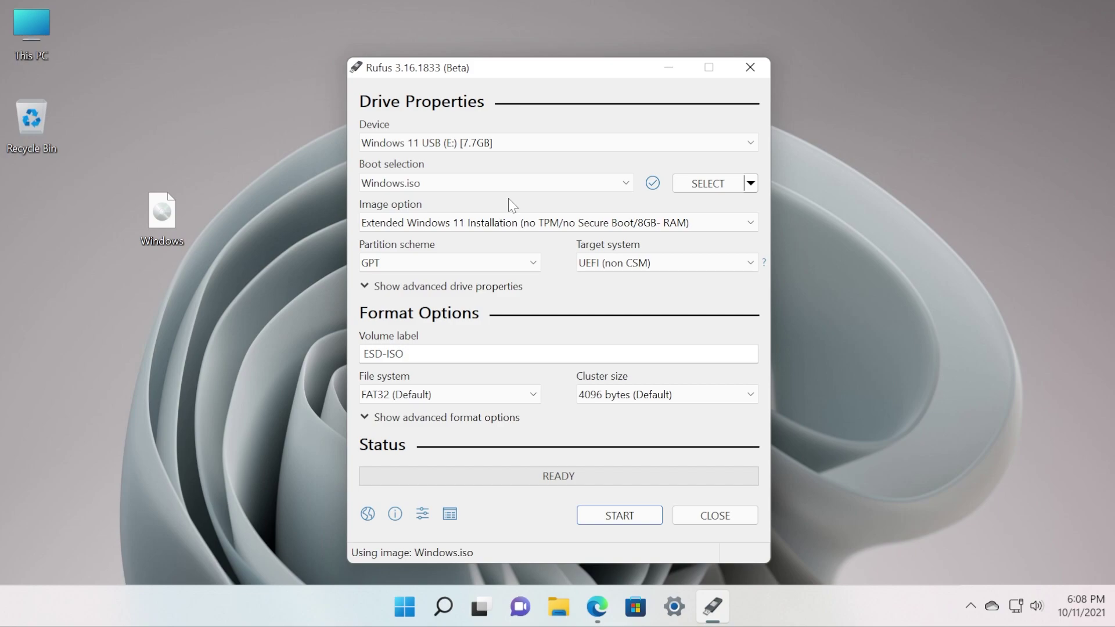
{"action": "left_click", "coordinate": [508, 223]}
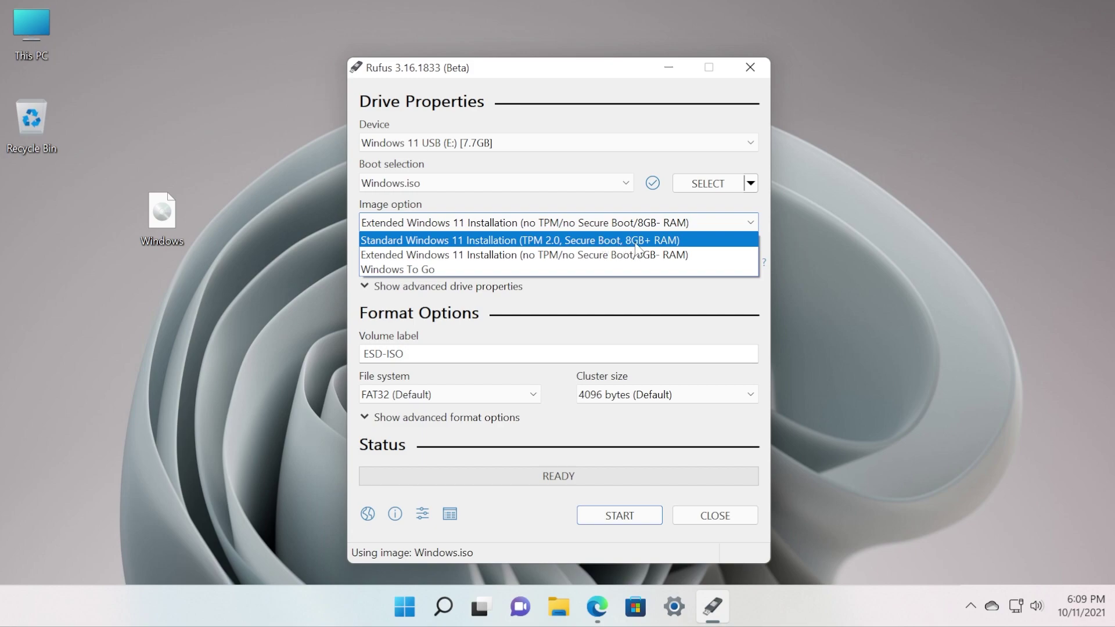
{"action": "left_click", "coordinate": [505, 201]}
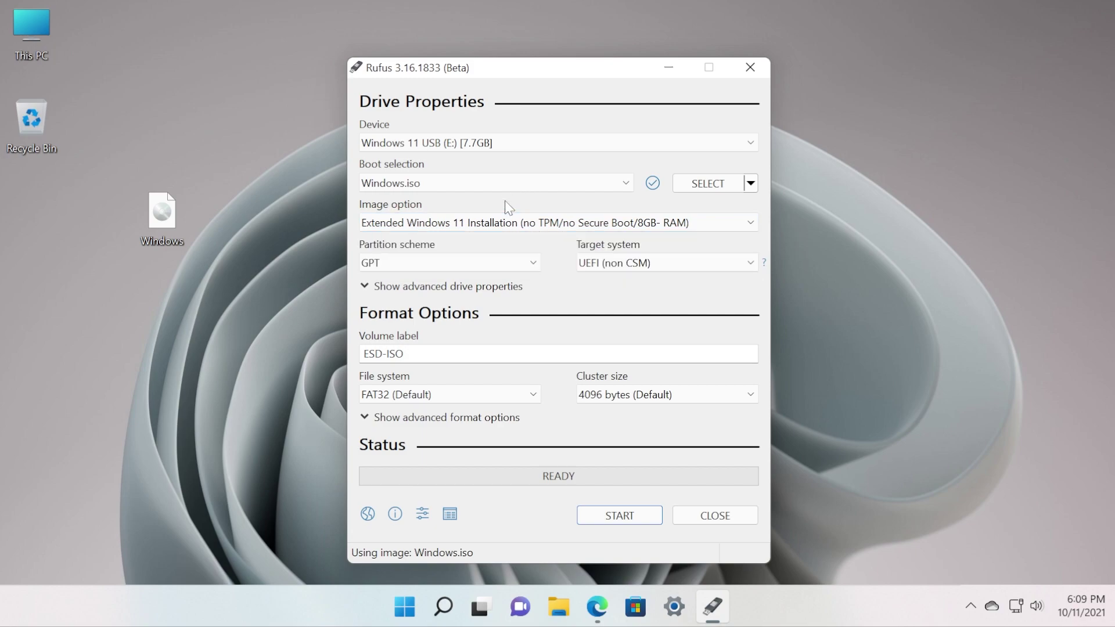
{"action": "left_click", "coordinate": [499, 264]}
{"action": "left_click", "coordinate": [465, 247]}
Step: Replace the ESD-ISO volume label with 'Windows 11 ISO'
{"action": "left_click", "coordinate": [604, 354]}
{"action": "key", "text": "ctrl+shift+Left"}
{"action": "key", "text": "ctrl+shift+Left"}
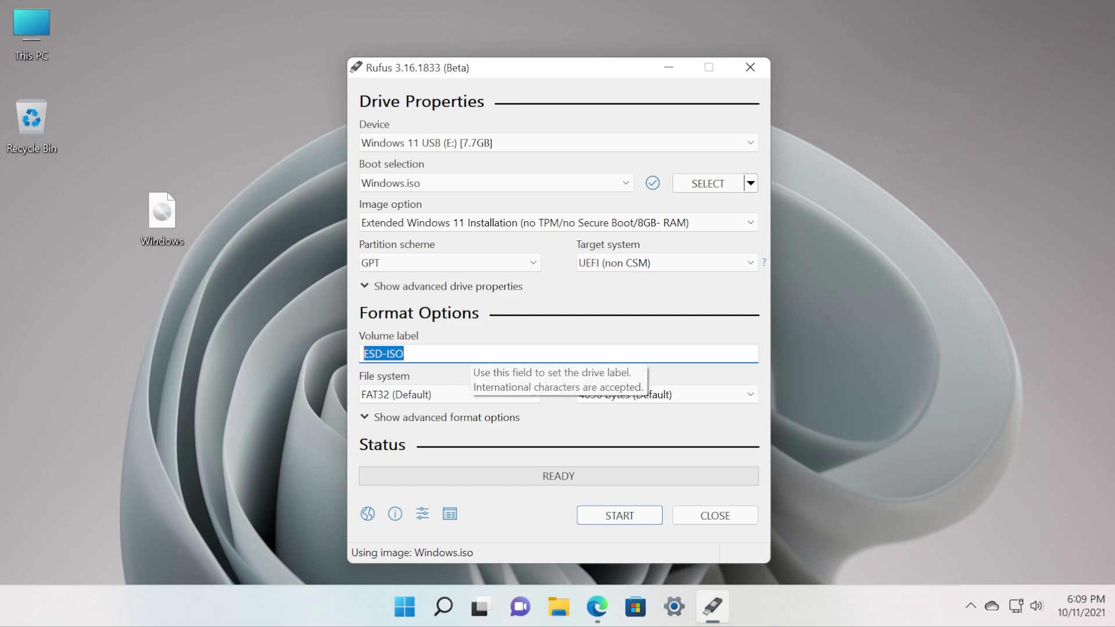
{"action": "type", "text": "Windows 11 ISO"}
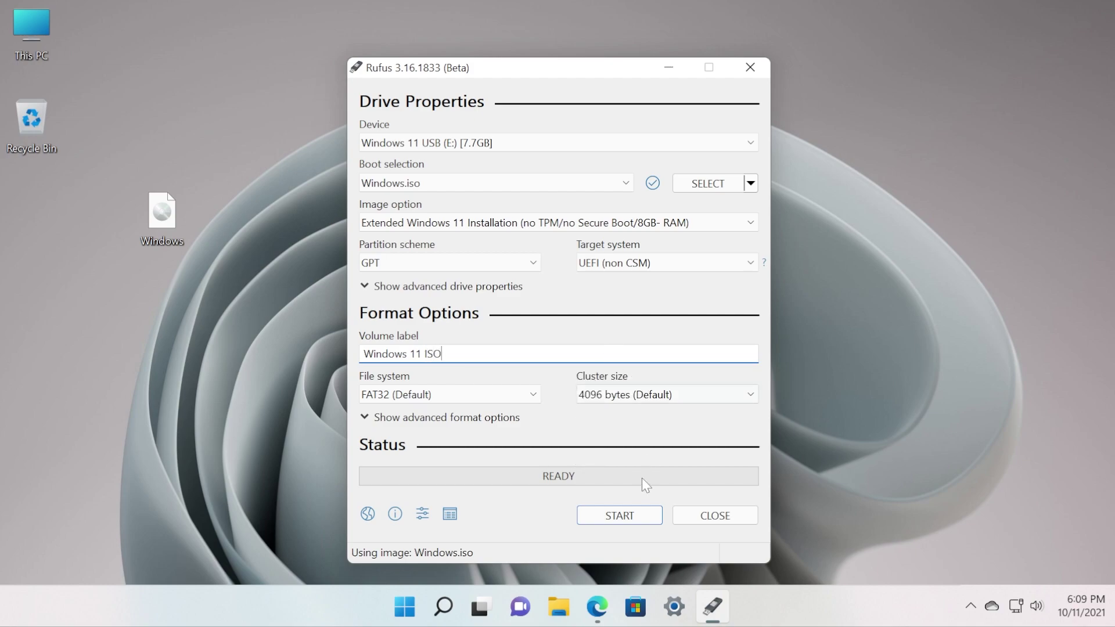
Step: Write the image to the USB drive, accepting the data-erase warning, and close Rufus when READY
{"action": "left_click", "coordinate": [621, 518]}
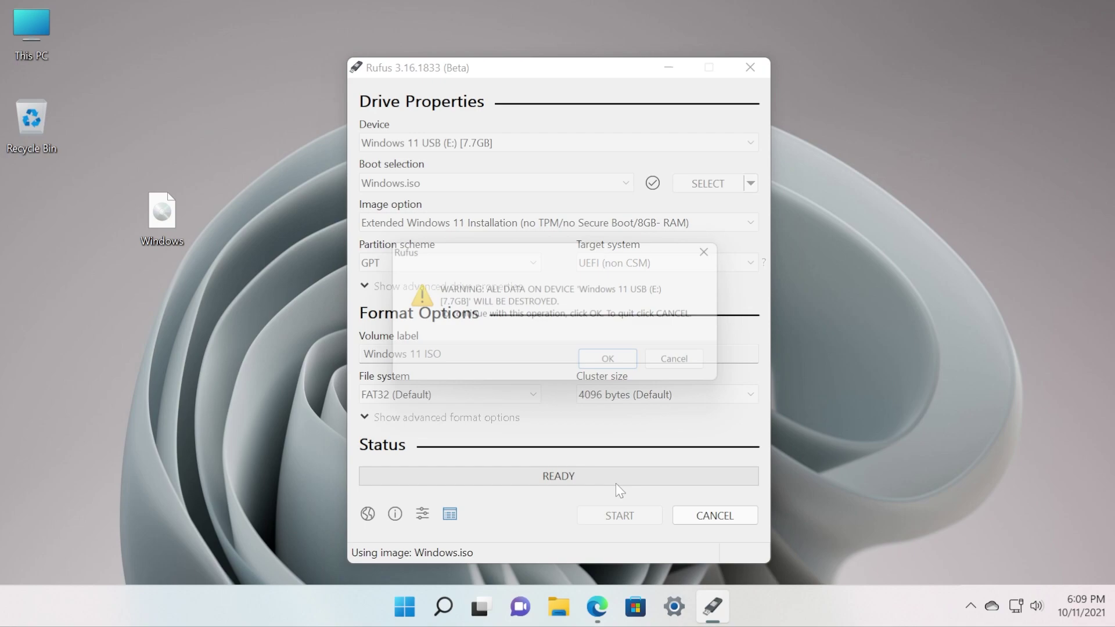
{"action": "left_click_drag", "start_coordinate": [538, 254], "coordinate": [525, 251]}
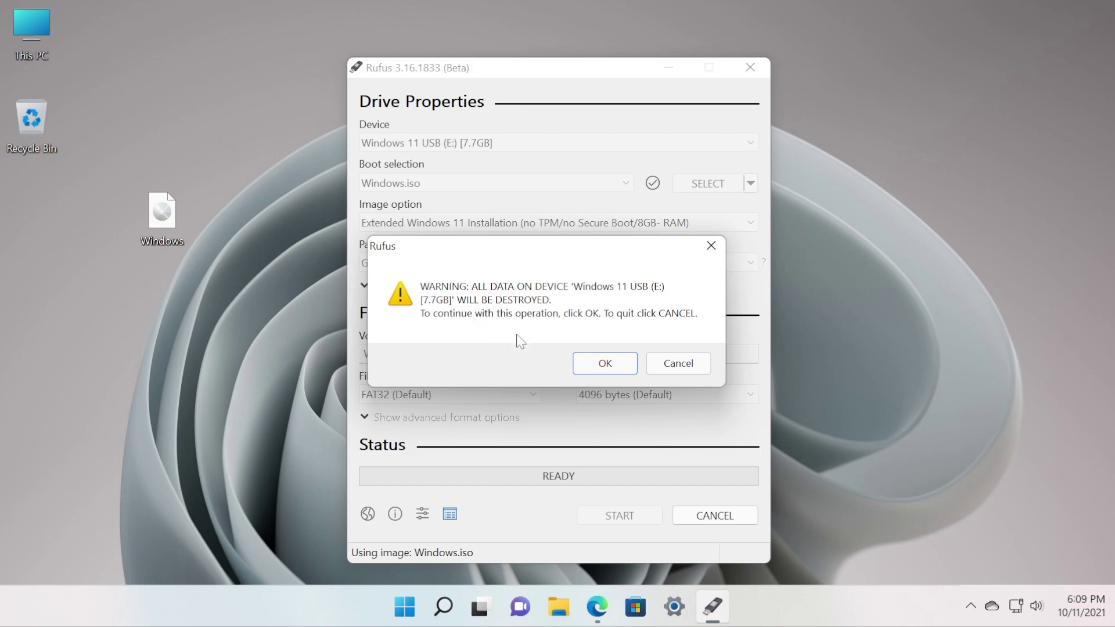
{"action": "left_click", "coordinate": [581, 364]}
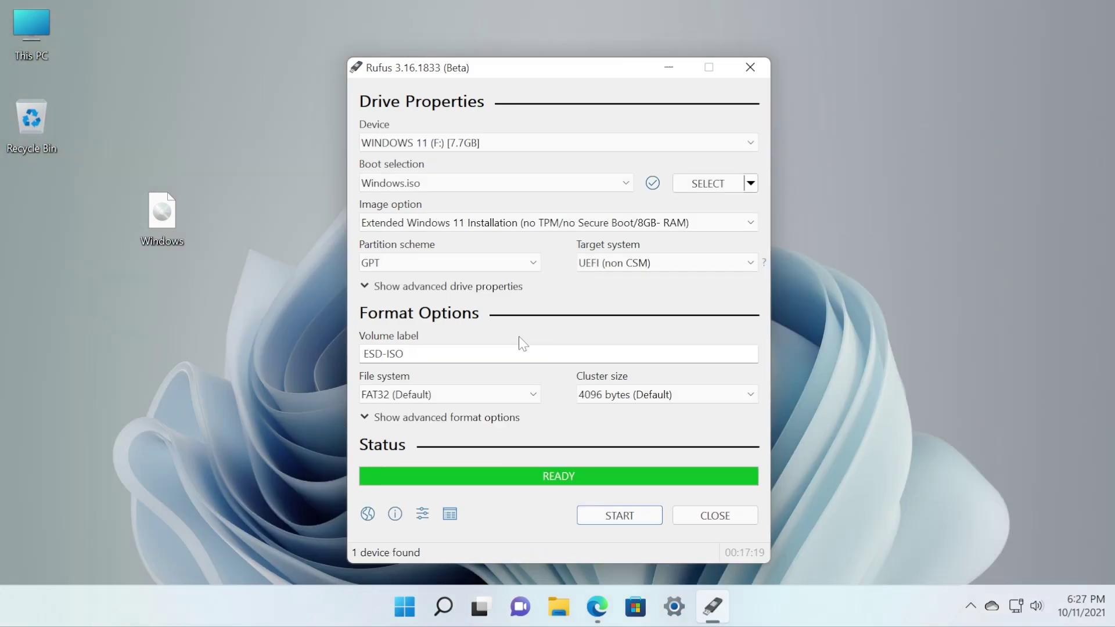
{"action": "left_click", "coordinate": [715, 515]}
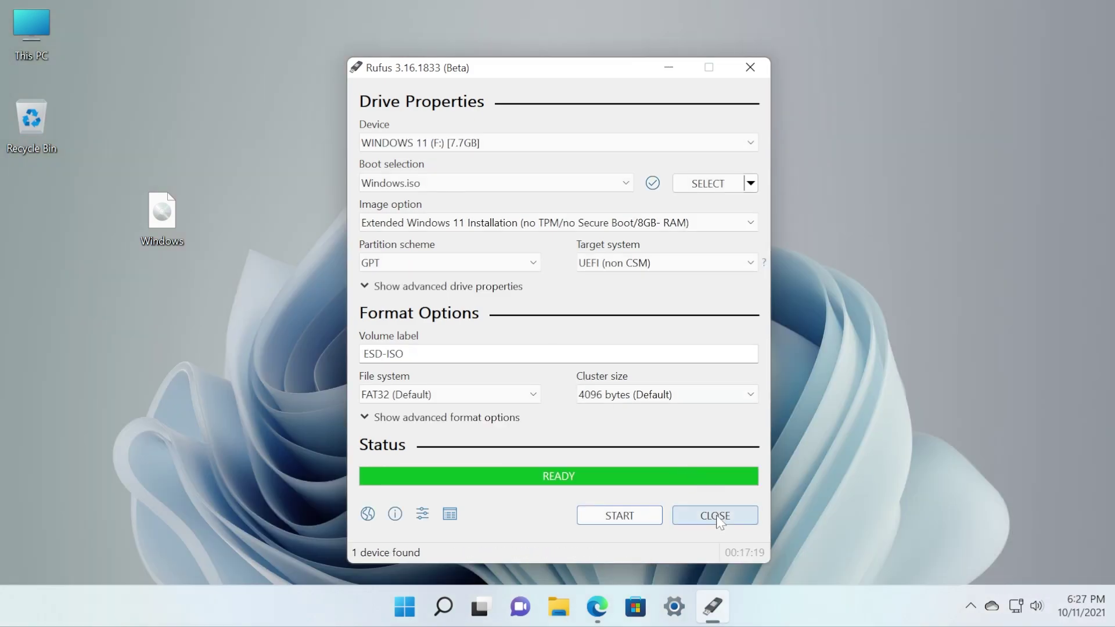
Step: Run setup from the WINDOWS 11 (F:) drive, approve User Account Control, and show the desktop
{"action": "double_click", "coordinate": [27, 25]}
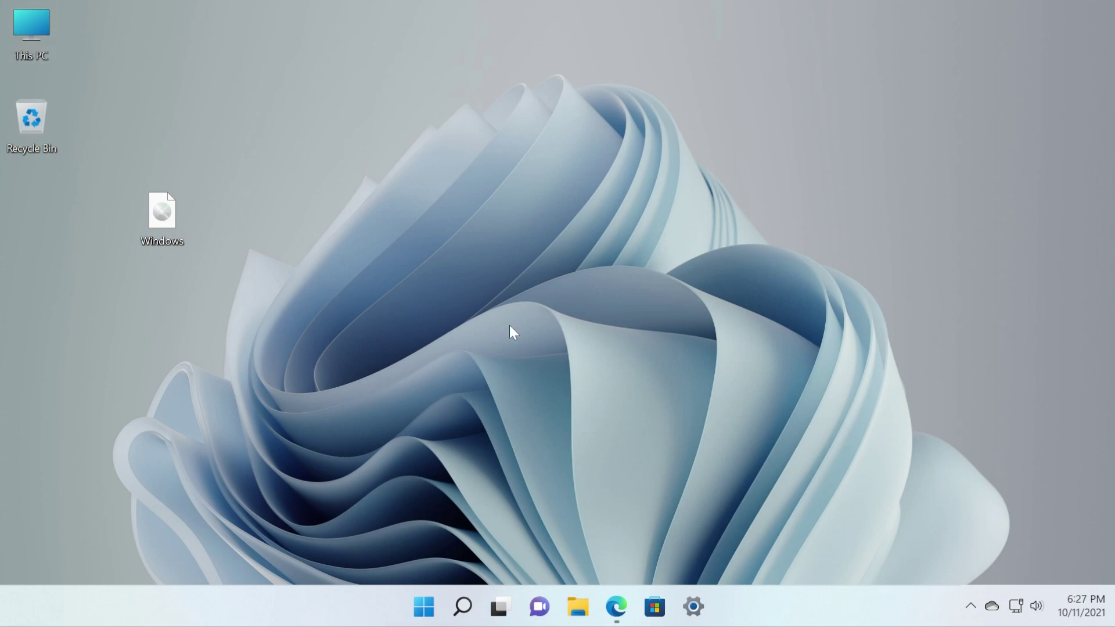
{"action": "double_click", "coordinate": [514, 304]}
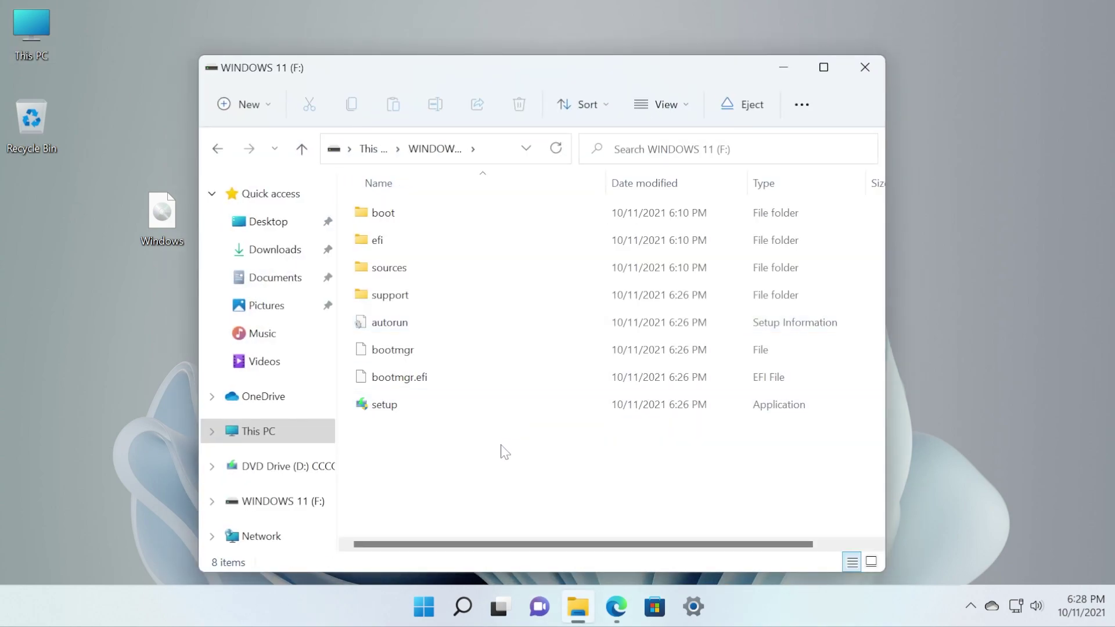
{"action": "left_click", "coordinate": [439, 408]}
{"action": "double_click", "coordinate": [440, 408]}
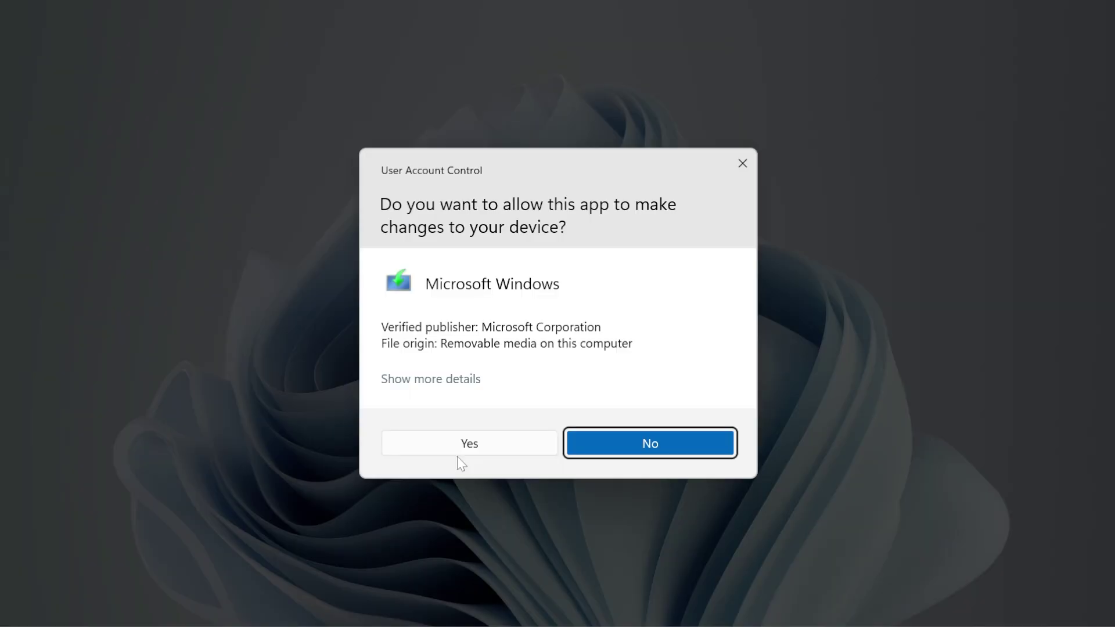
{"action": "left_click", "coordinate": [457, 456]}
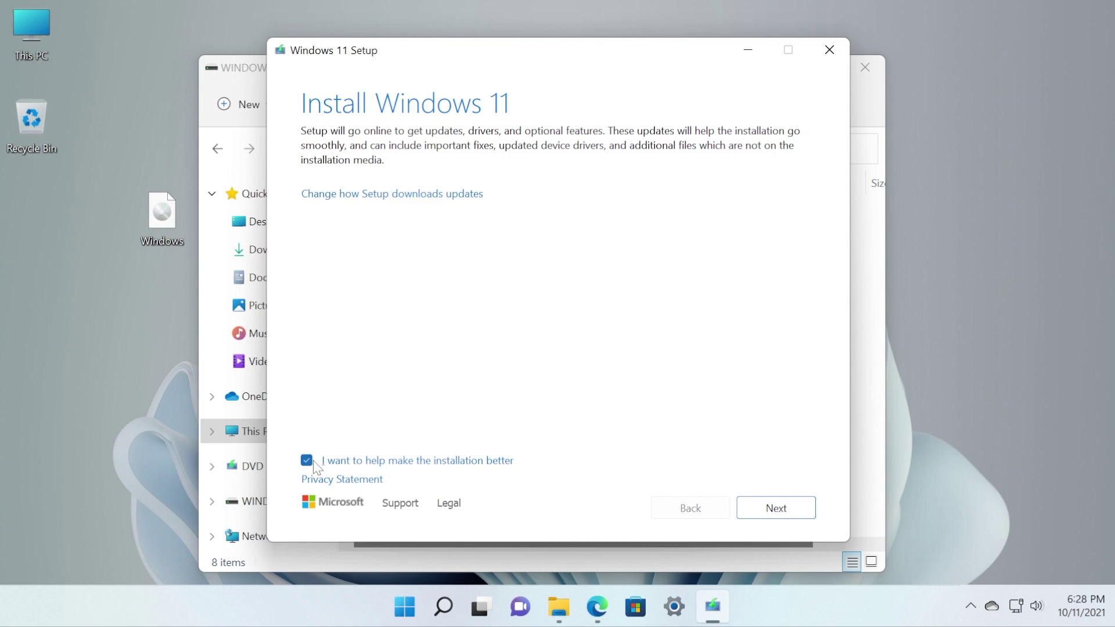
{"action": "key", "text": "super+d"}
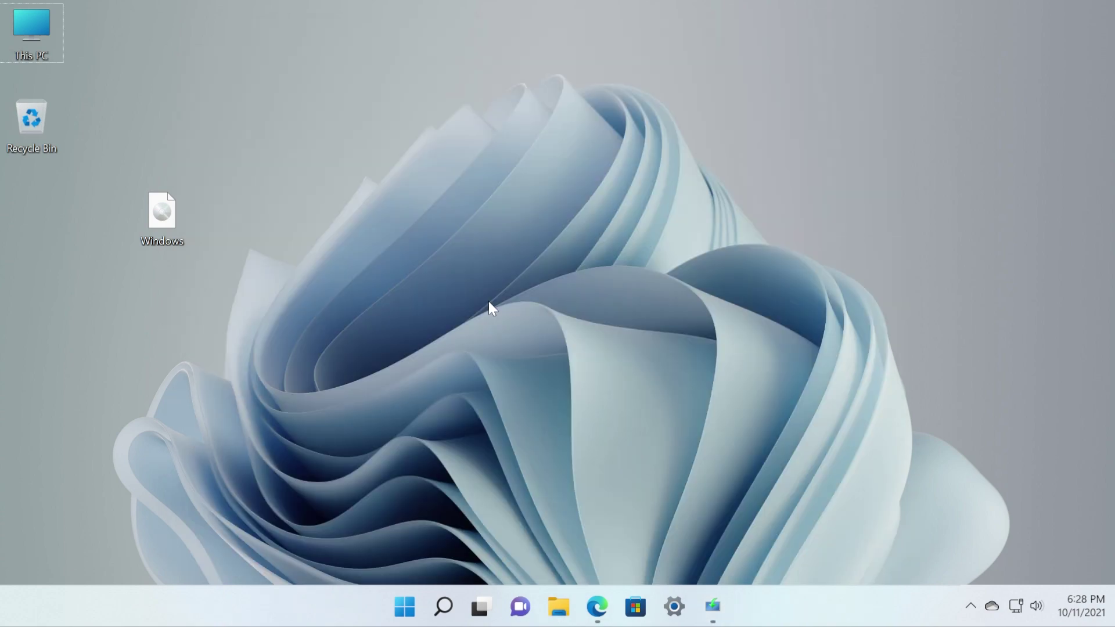